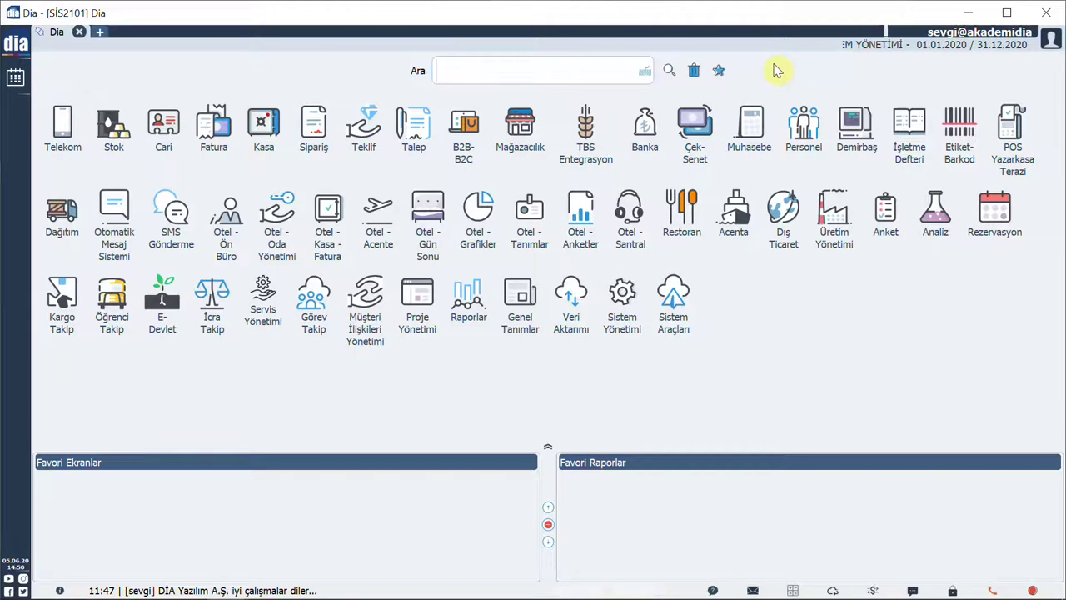
# Step: Find and open the Sunucu Görev Yönetimi screen
pyautogui.press('F9')
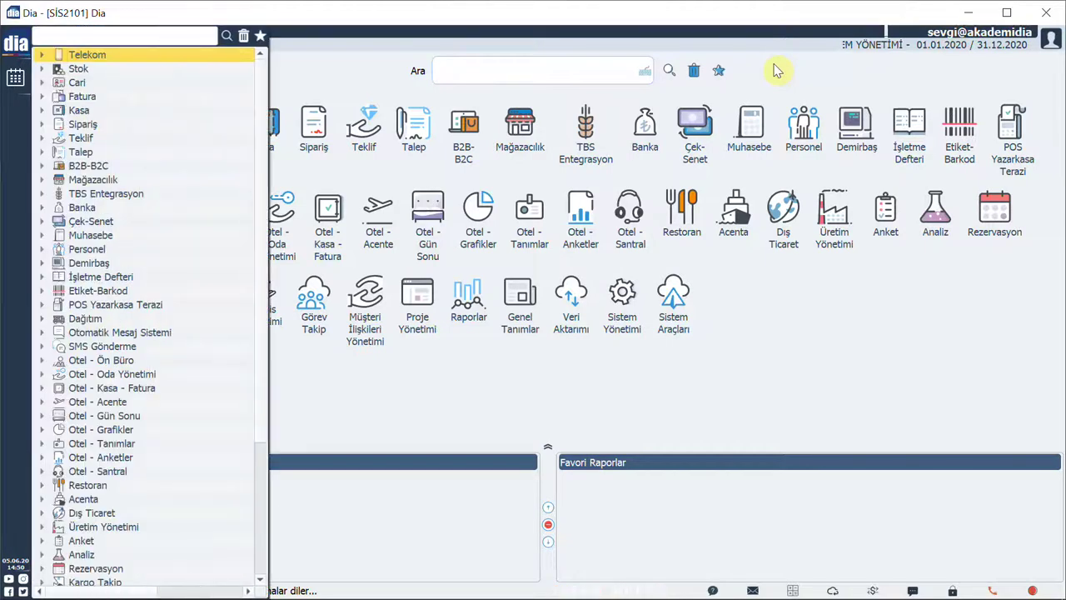
pyautogui.write('SUNUCU')
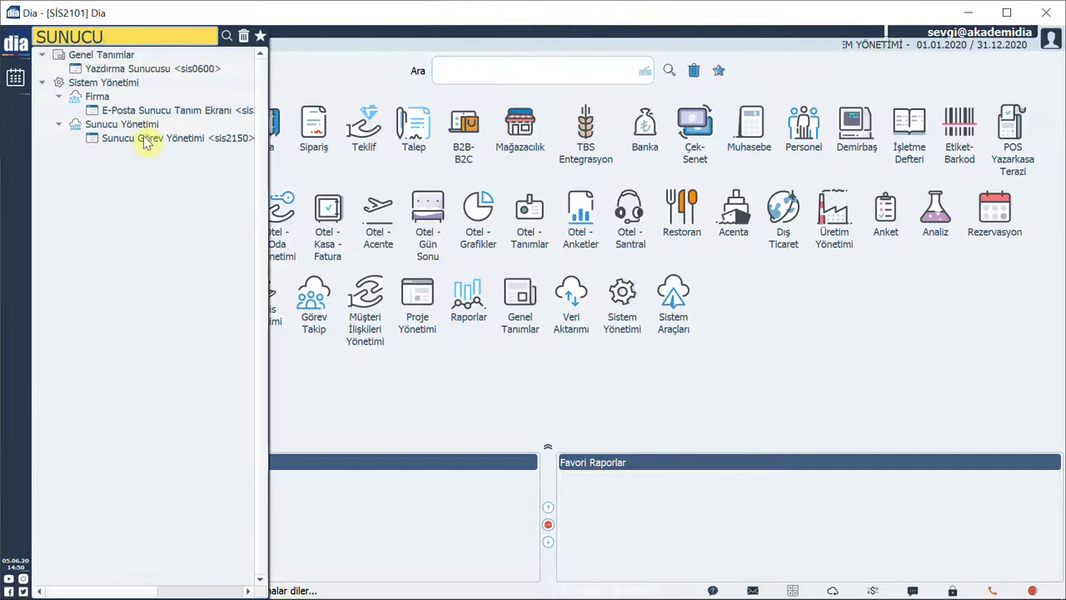
pyautogui.doubleClick(144, 139)
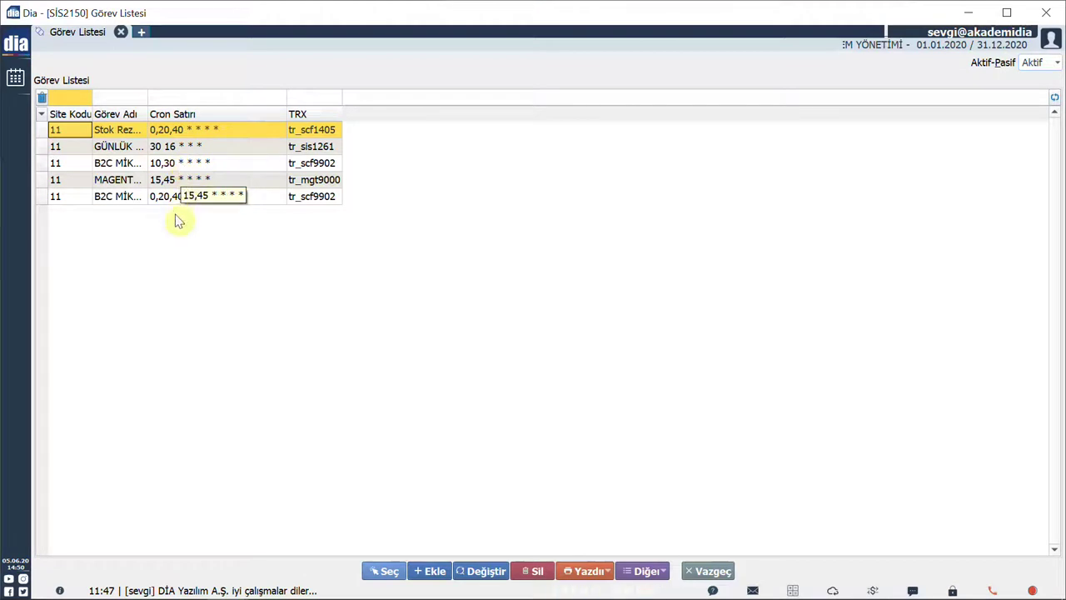
# Step: Add an active system task based on the "Geciken Faturalara Faiz Uygula" example and save it
pyautogui.click(436, 577)
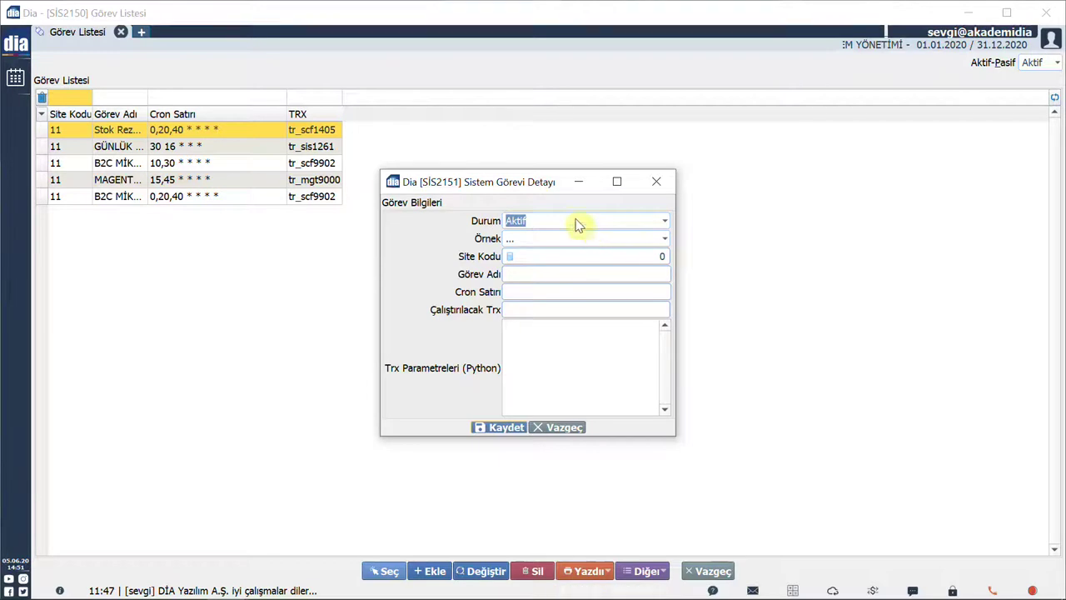
pyautogui.hotkey('alt', 'Down')
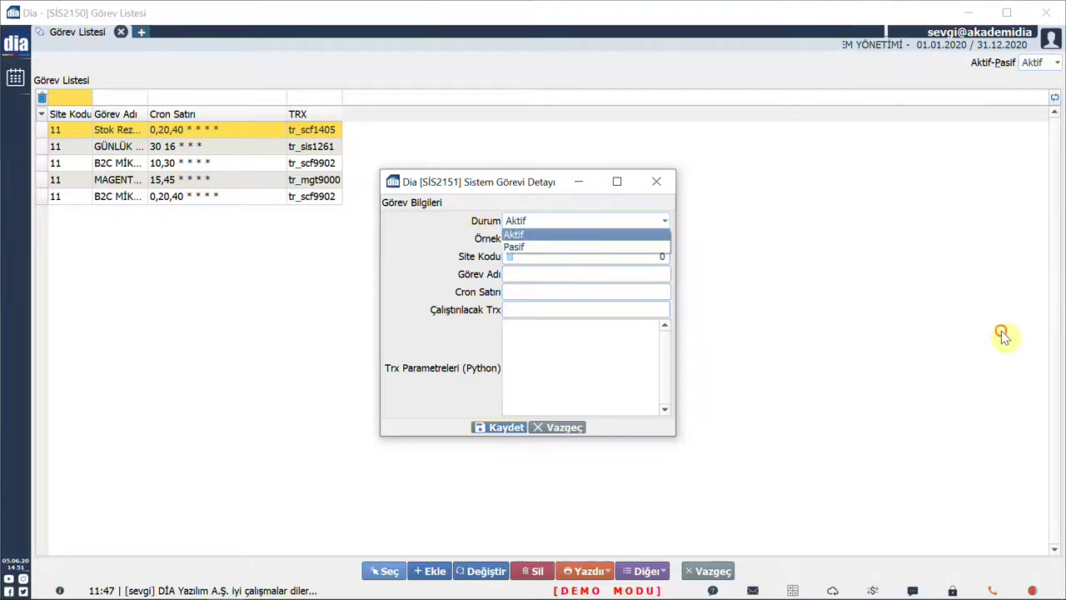
pyautogui.click(664, 225)
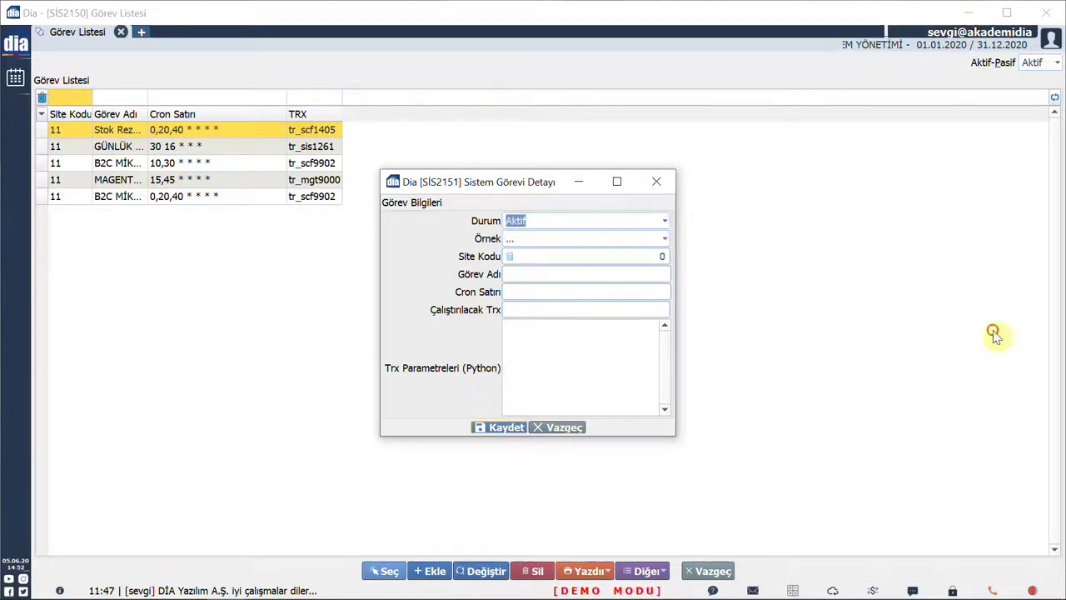
pyautogui.click(666, 239)
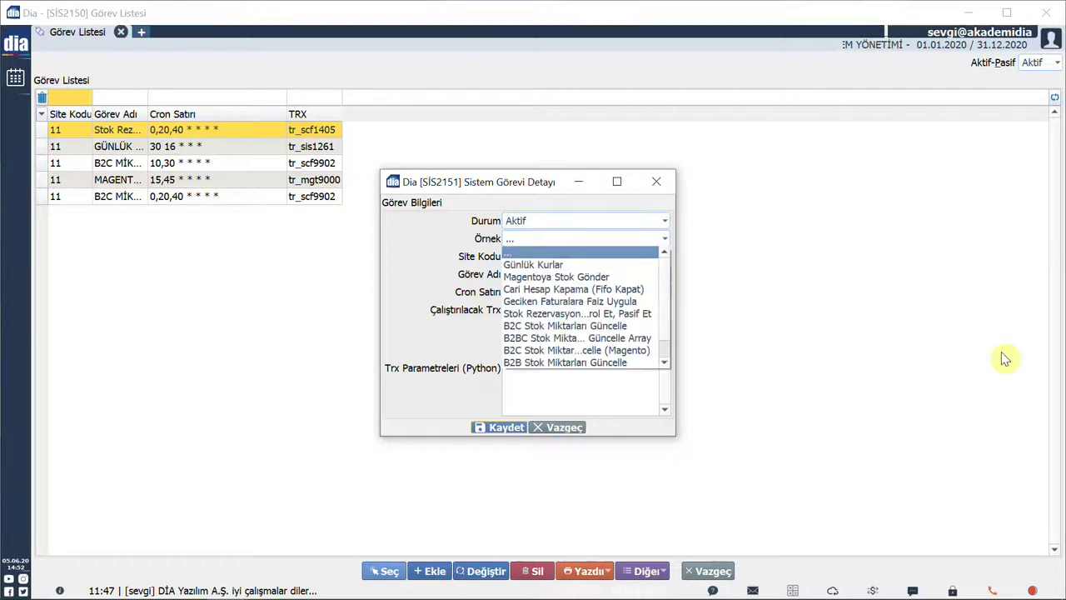
pyautogui.click(620, 305)
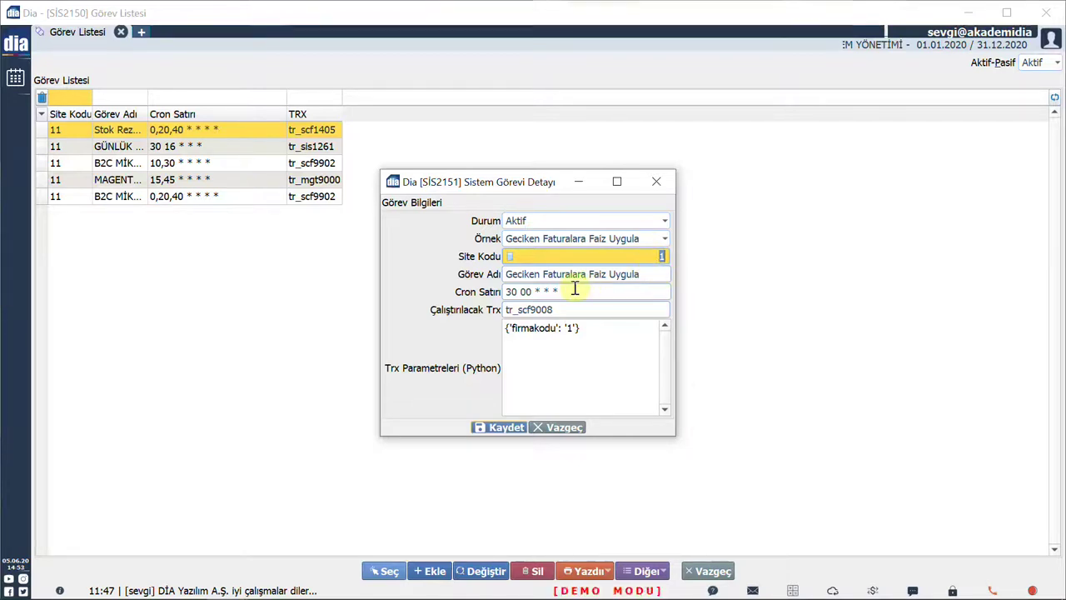
pyautogui.moveTo(574, 289)
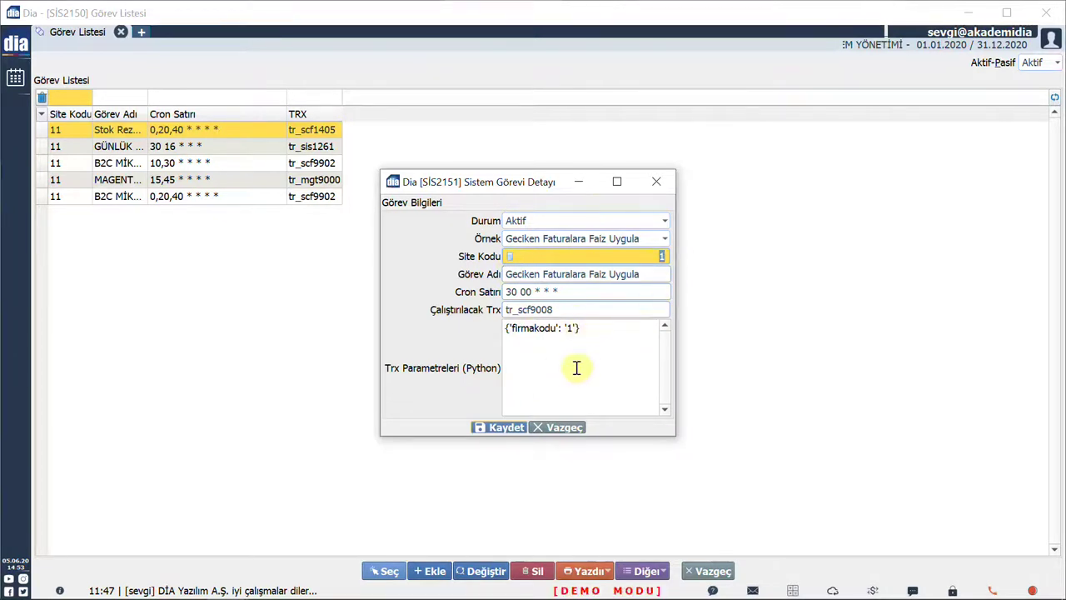
pyautogui.click(515, 430)
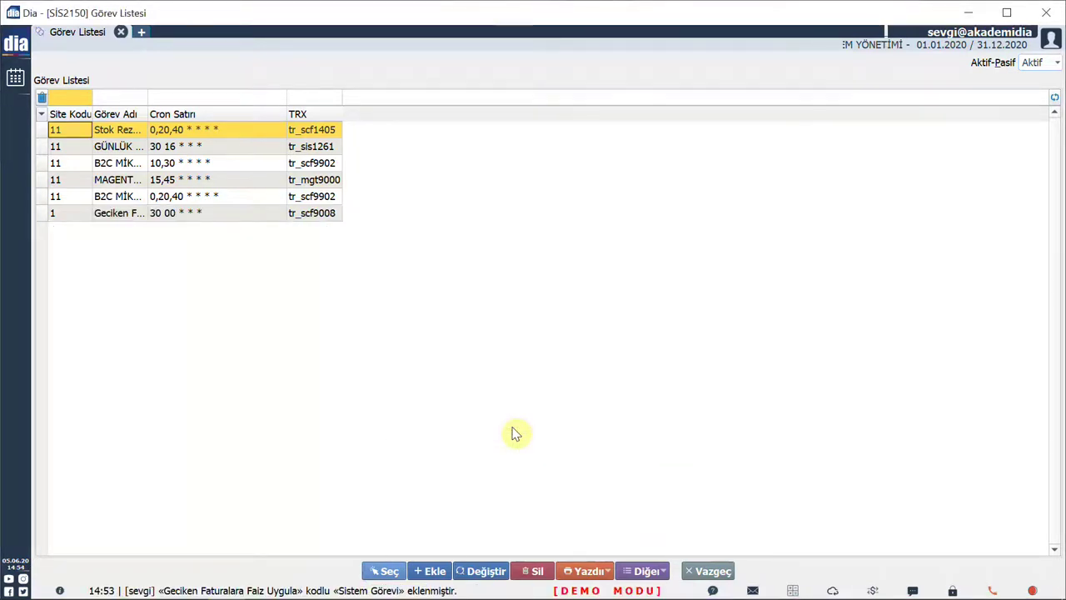
# Step: Open the Sistem Parametreleri screen in a new tab and filter its parameters by FAİZ
pyautogui.hotkey('ctrl', 't')
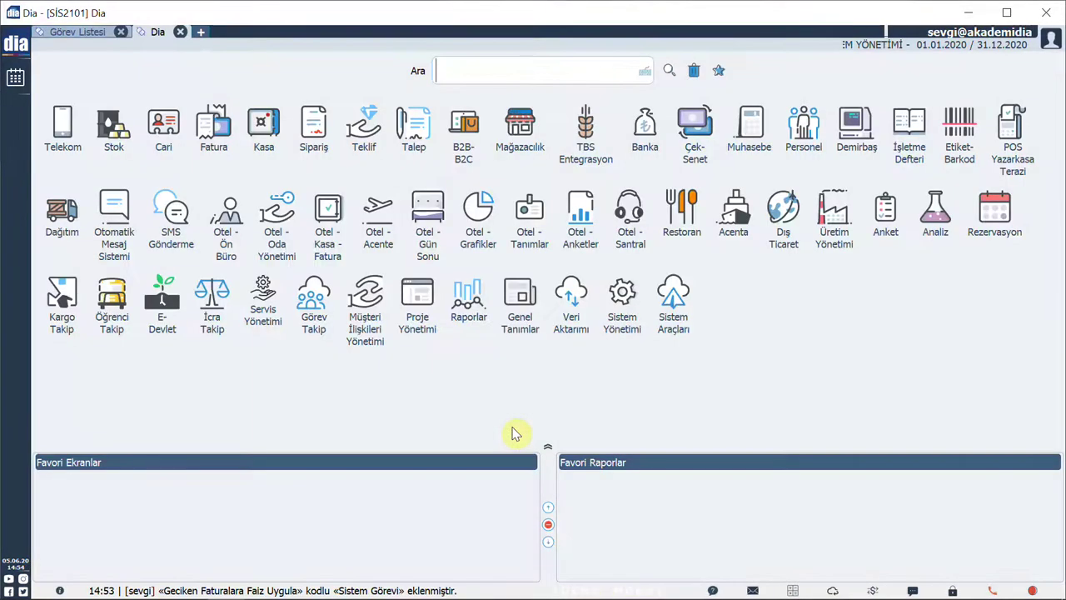
pyautogui.click(492, 66)
pyautogui.write('sistem')
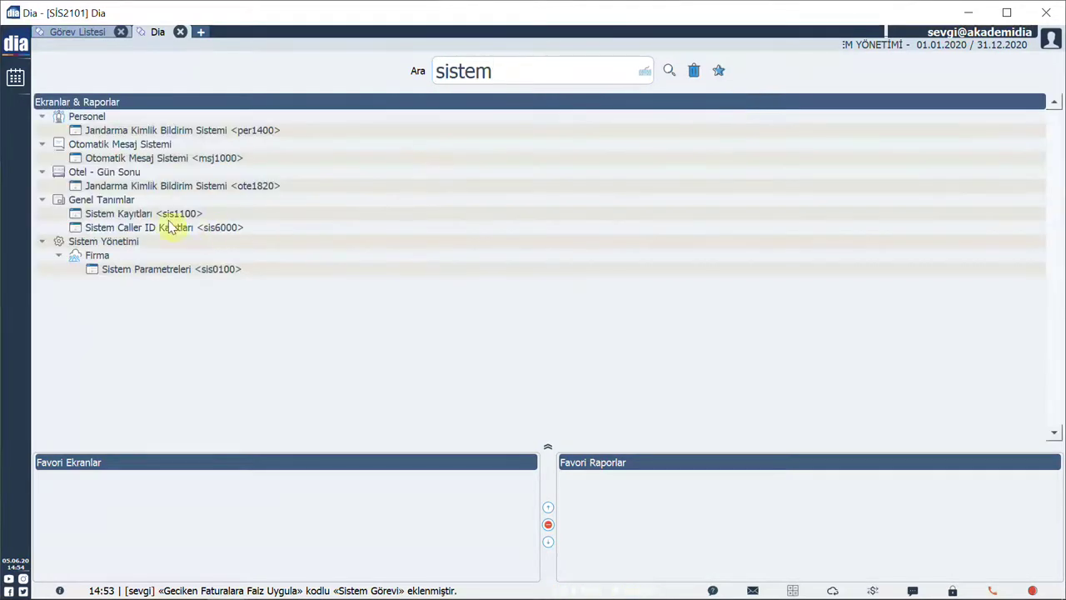
pyautogui.doubleClick(175, 271)
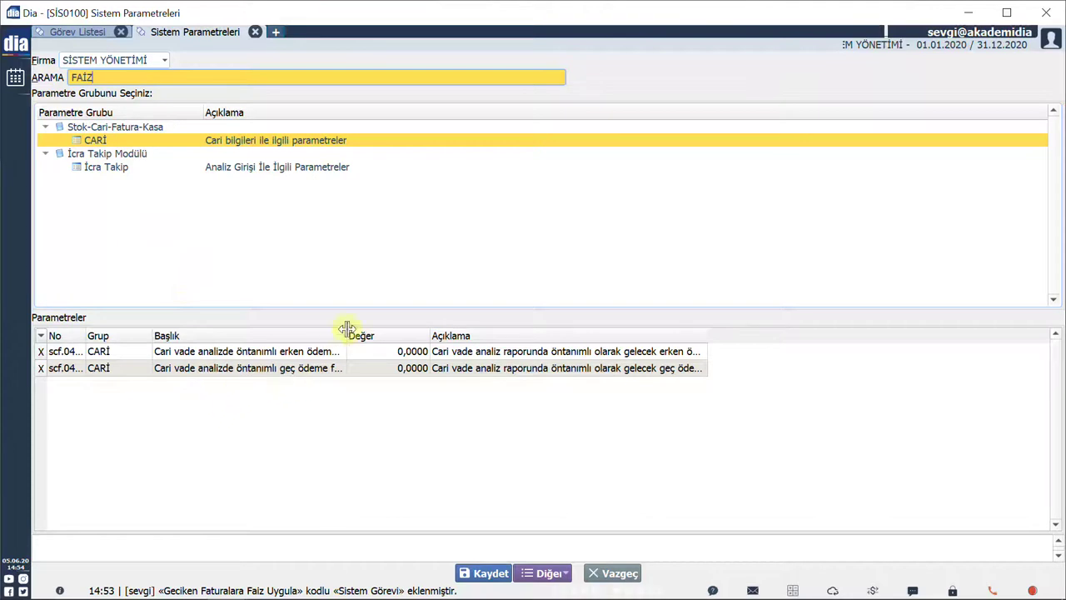
# Step: Widen the Başlık column and set the default early-payment and late-payment interest rates for CARİ to 20 each
pyautogui.moveTo(347, 336); pyautogui.dragTo(406, 336)
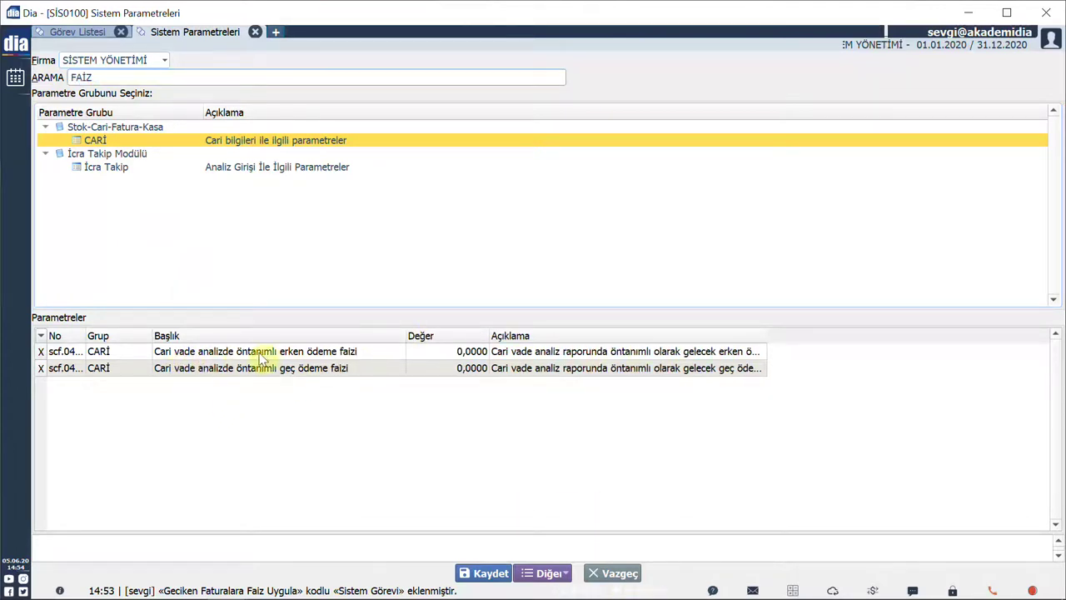
pyautogui.click(469, 353)
pyautogui.write('20')
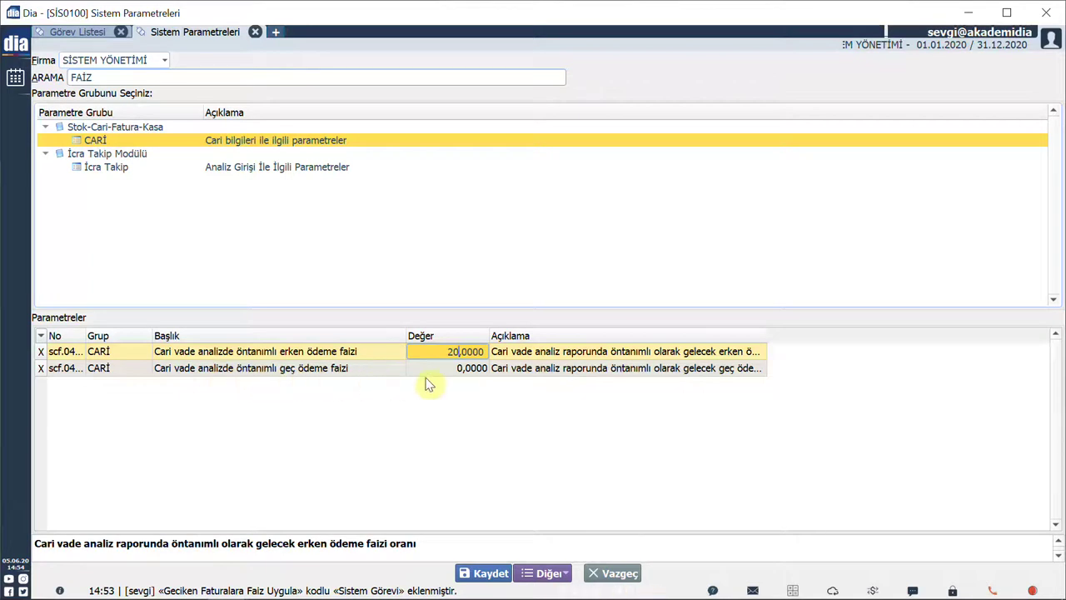
pyautogui.click(467, 368)
pyautogui.write('20')
pyautogui.press('Return')
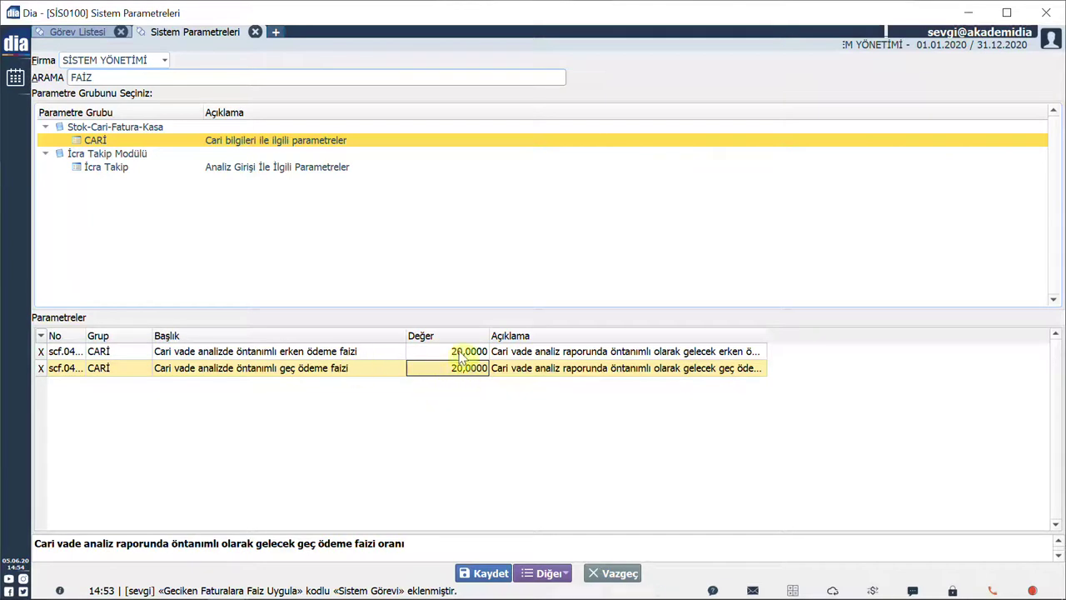
# Step: Filter the system parameters by GECİKME and choose Perakende Satış as the Gecikme Fatura Türü
pyautogui.click(121, 77)
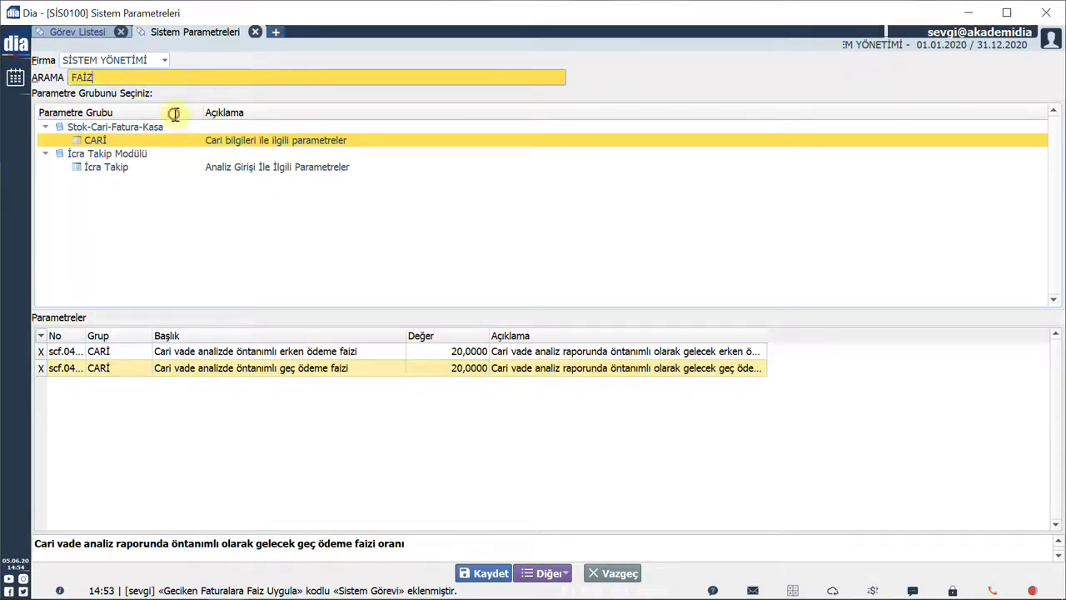
pyautogui.write('F')
pyautogui.press('BackSpace')
pyautogui.write('GECİKME')
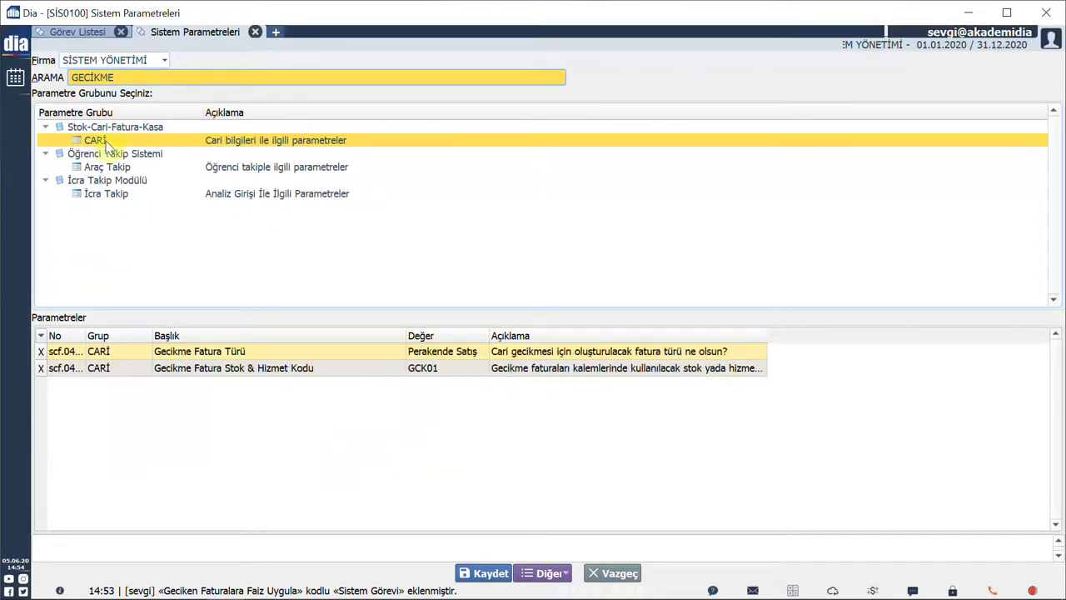
pyautogui.click(181, 351)
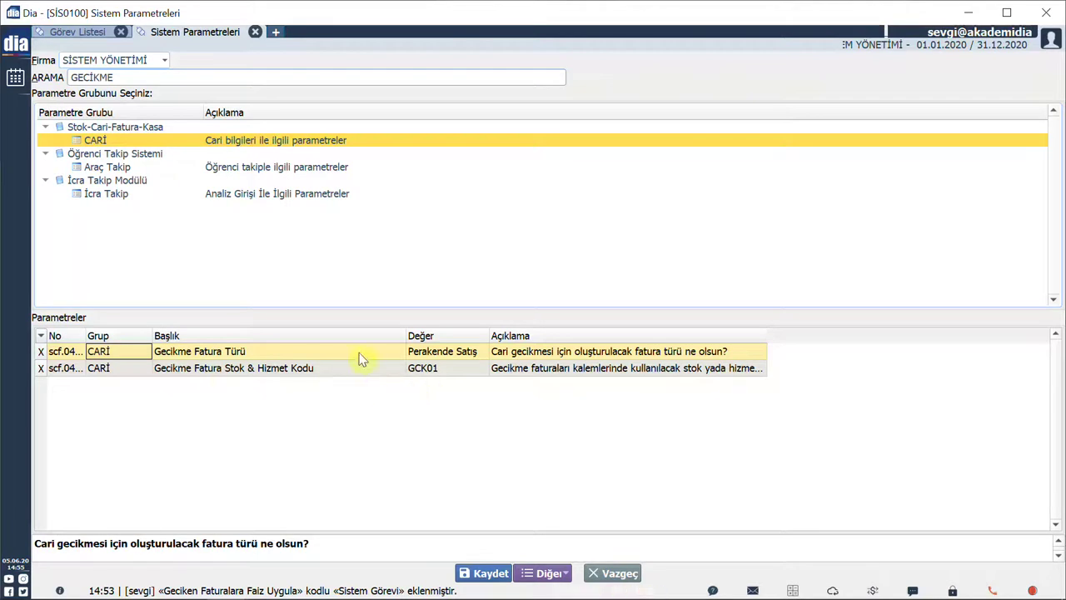
pyautogui.click(486, 353)
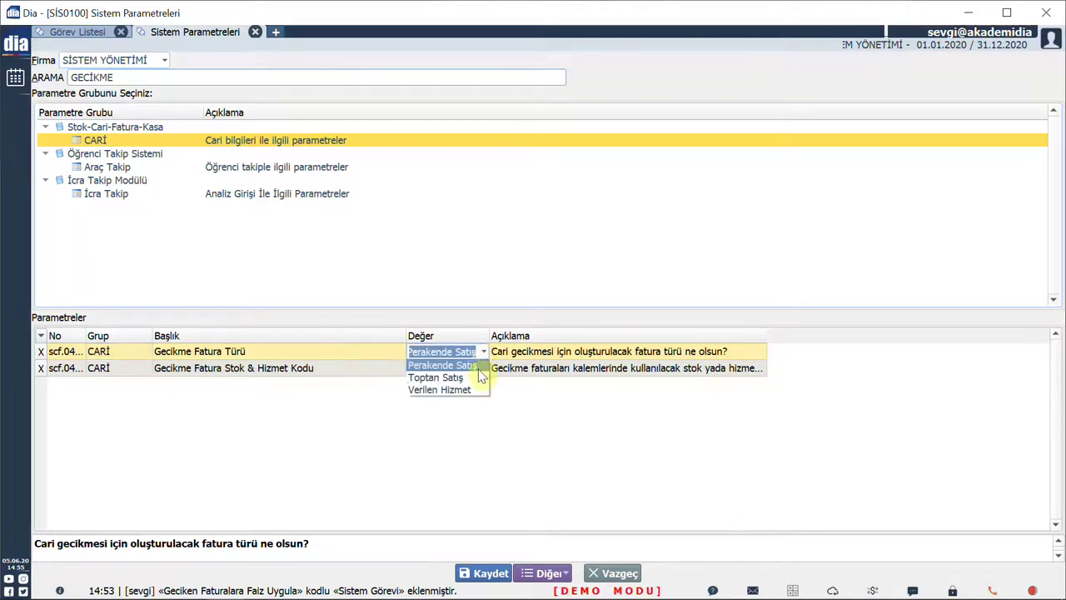
pyautogui.click(482, 365)
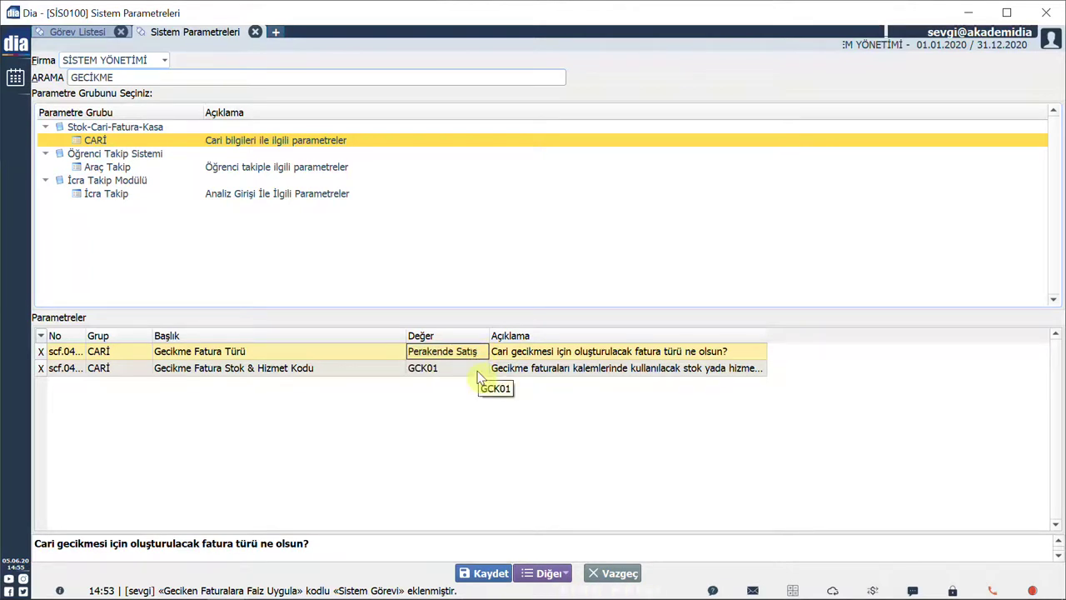
pyautogui.click(426, 358)
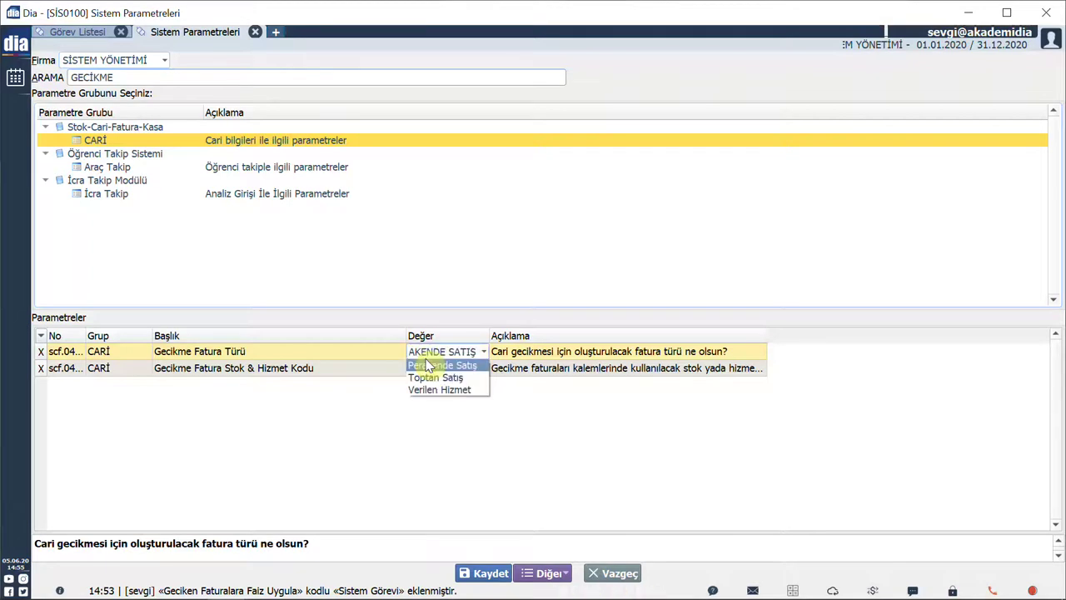
pyautogui.click(479, 362)
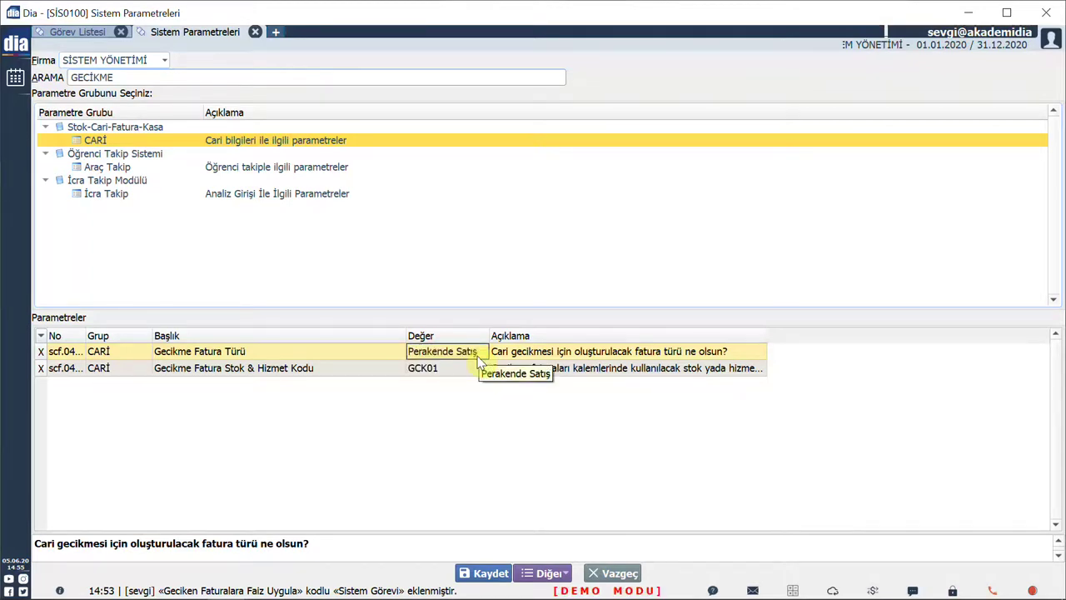
# Step: Open the Stok-Malzeme Listesi in a new tab and look up the card codes starting with gck
pyautogui.hotkey('ctrl', 't')
pyautogui.write('S')
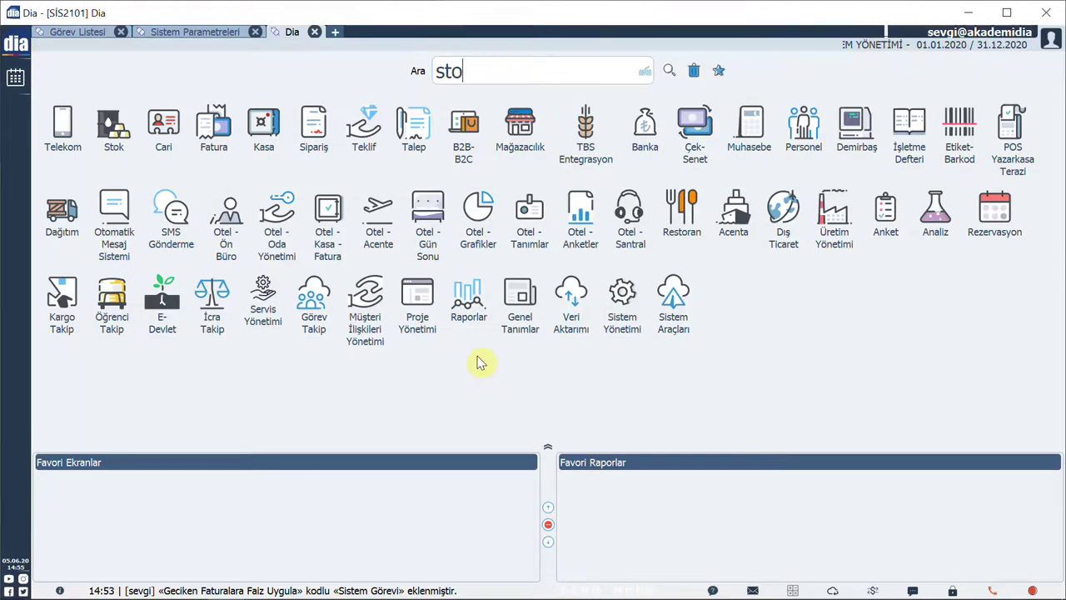
pyautogui.press('Return')
pyautogui.press('Return')
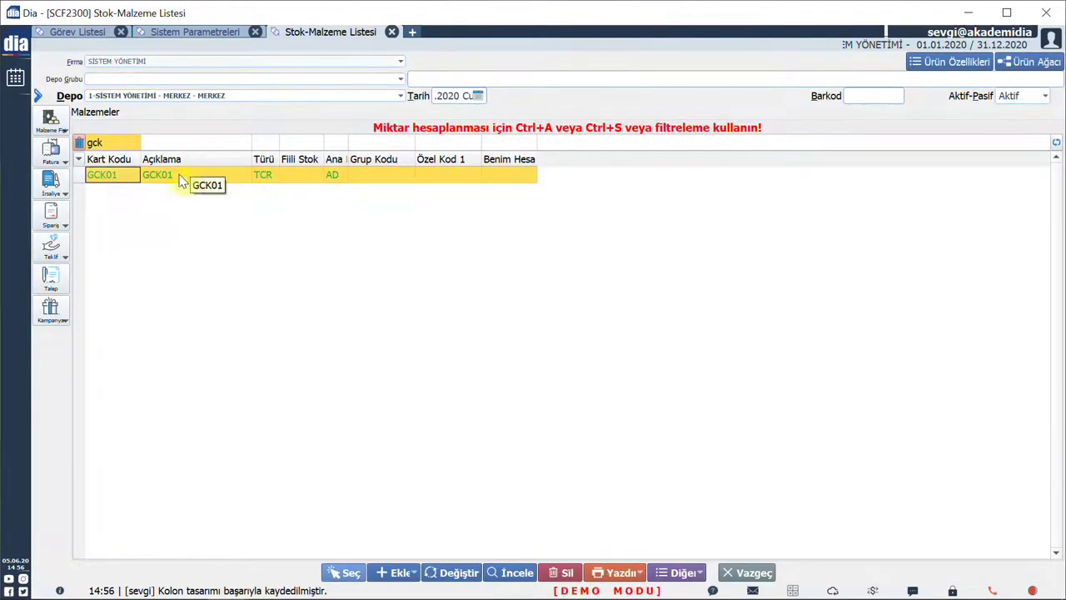
# Step: Return to the Sistem Parametreleri screen and save the parameter changes
pyautogui.click(197, 33)
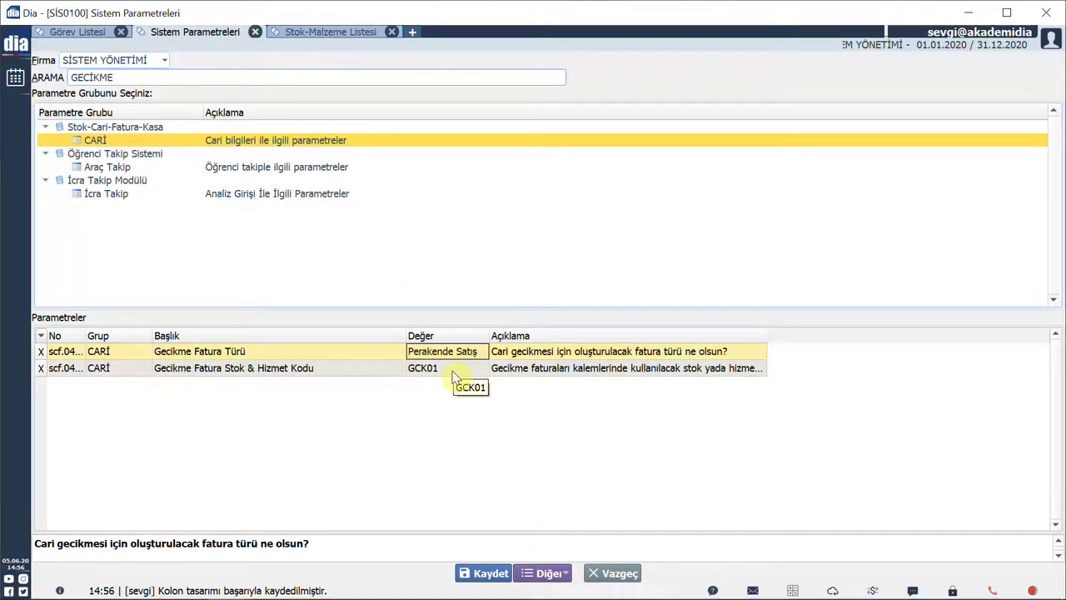
pyautogui.click(492, 576)
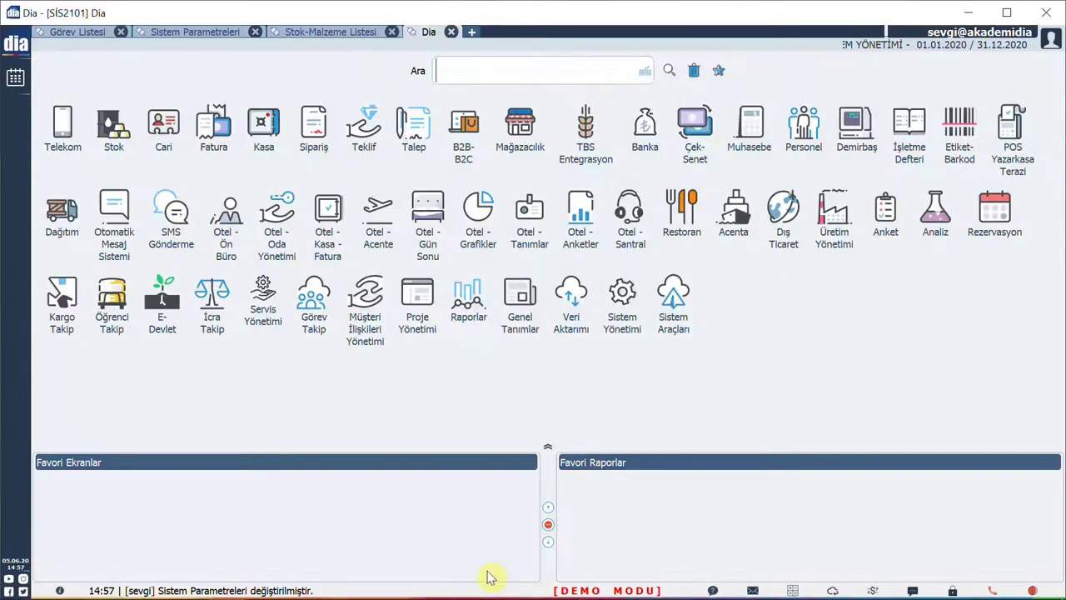
# Step: Open the Fatura Listesi in a new tab and start a new Perakende Satış invoice
pyautogui.write('fatura')
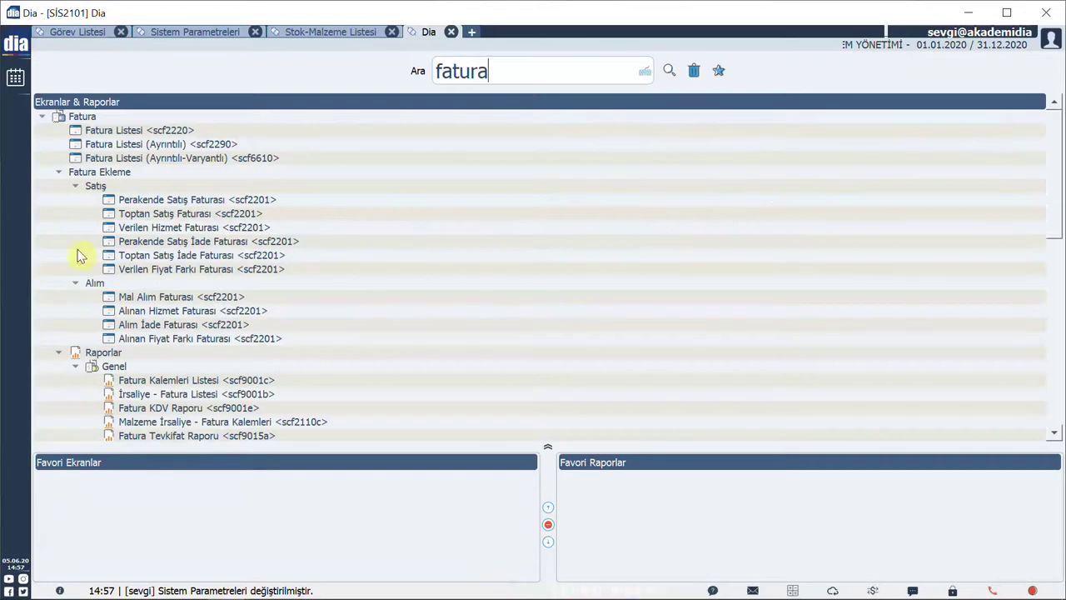
pyautogui.doubleClick(134, 130)
pyautogui.click(379, 563)
pyautogui.moveTo(391, 552)
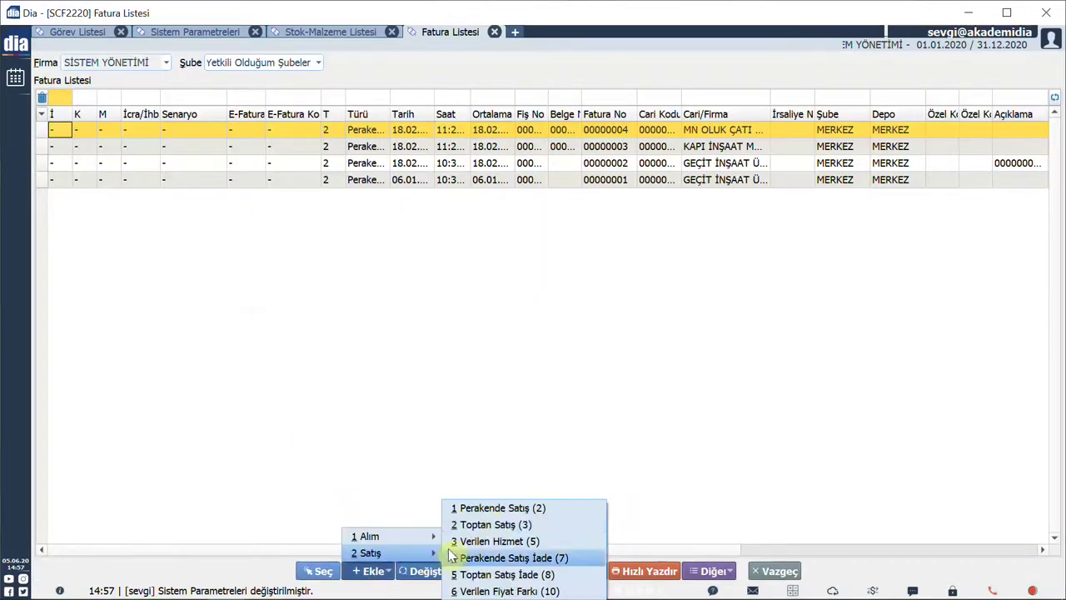
pyautogui.click(556, 511)
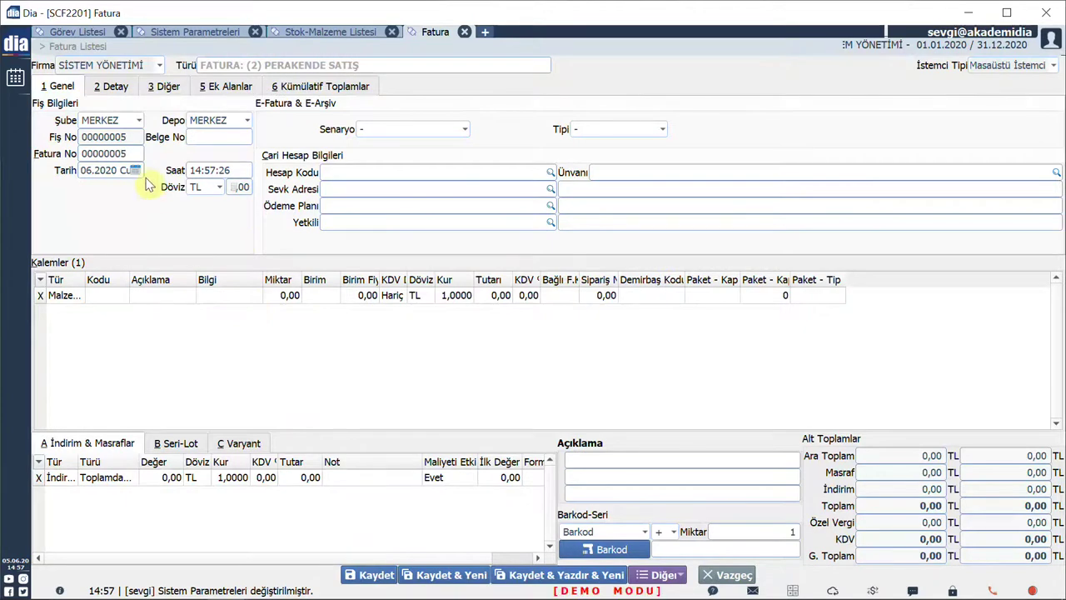
# Step: Date the invoice 03.02.2020 and select SULTAN İNŞAAT MALZEMELERİ A.Ş. as its customer account
pyautogui.click(136, 172)
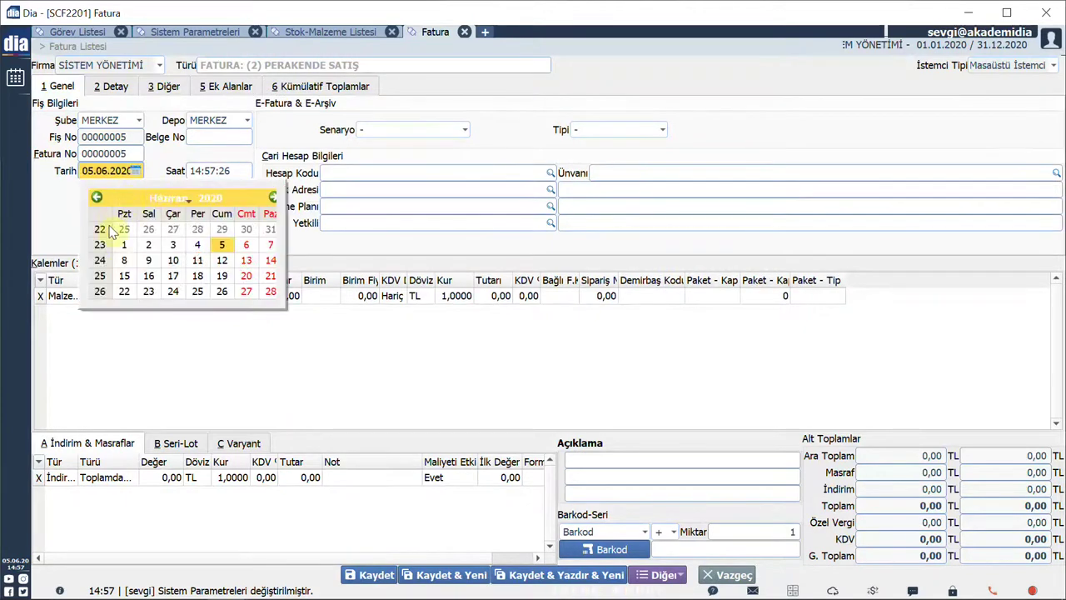
pyautogui.scroll(5, 193, 381)
pyautogui.click(196, 366)
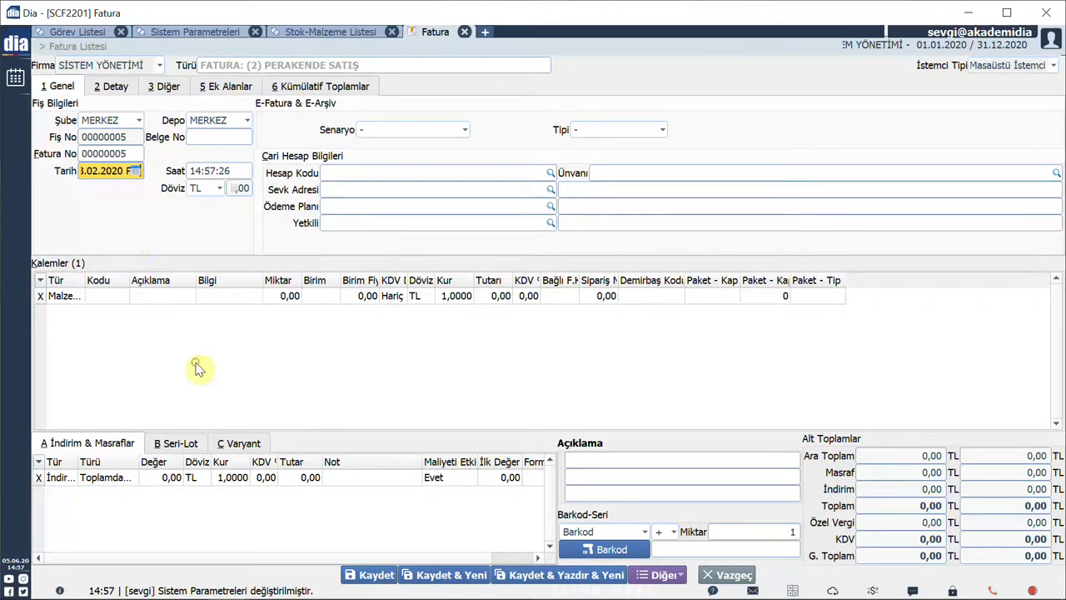
pyautogui.click(551, 173)
pyautogui.click(345, 573)
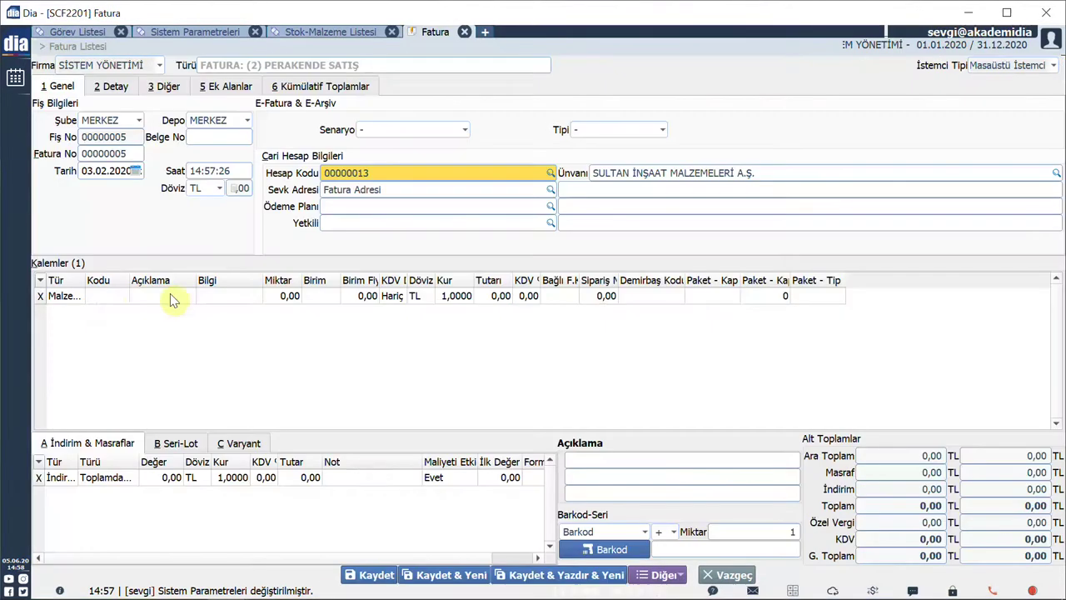
# Step: Add the material C ÜRÜNÜ as the invoice's first line with quantity 1 and a unit price of 50000 TL
pyautogui.click(123, 296)
pyautogui.click(354, 573)
pyautogui.press('Return')
pyautogui.write('1')
pyautogui.press('Return')
pyautogui.write('50000')
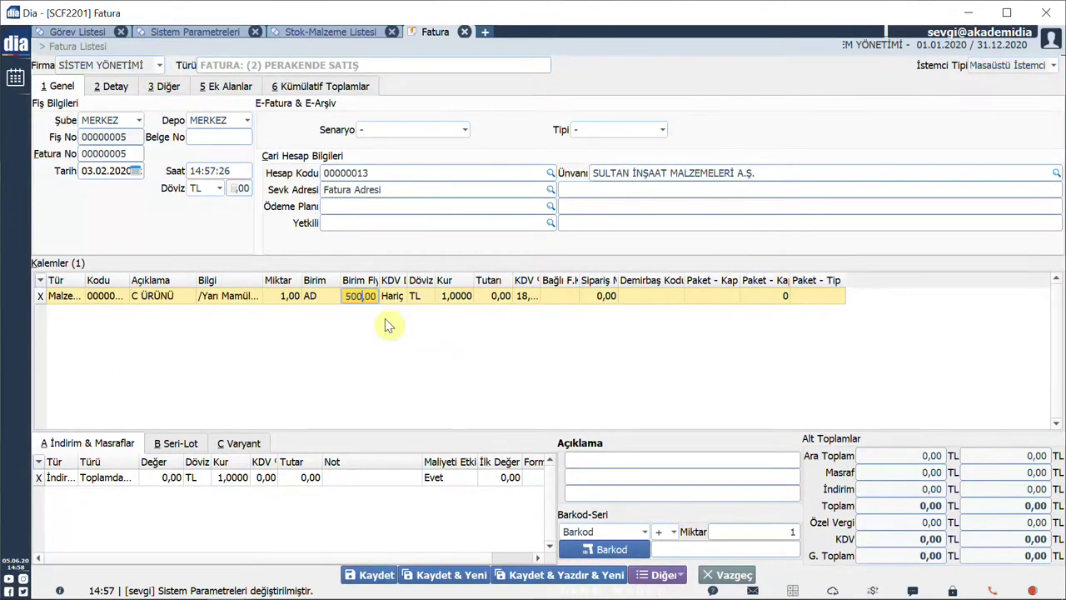
pyautogui.press('Return')
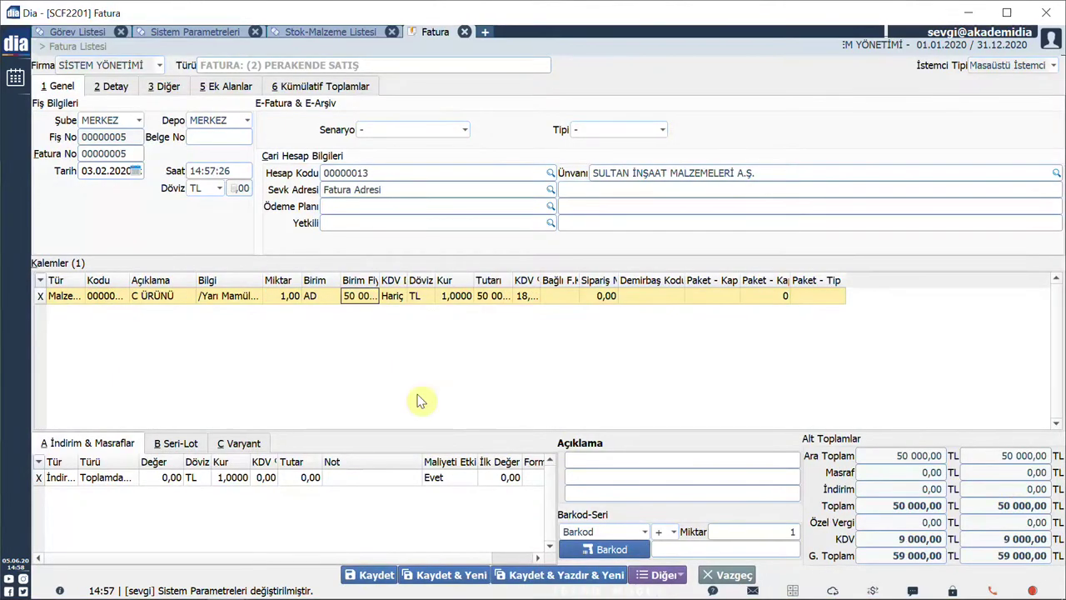
# Step: Save the back-dated sales invoice and open the Cari Kart Listesi in a new tab
pyautogui.click(380, 580)
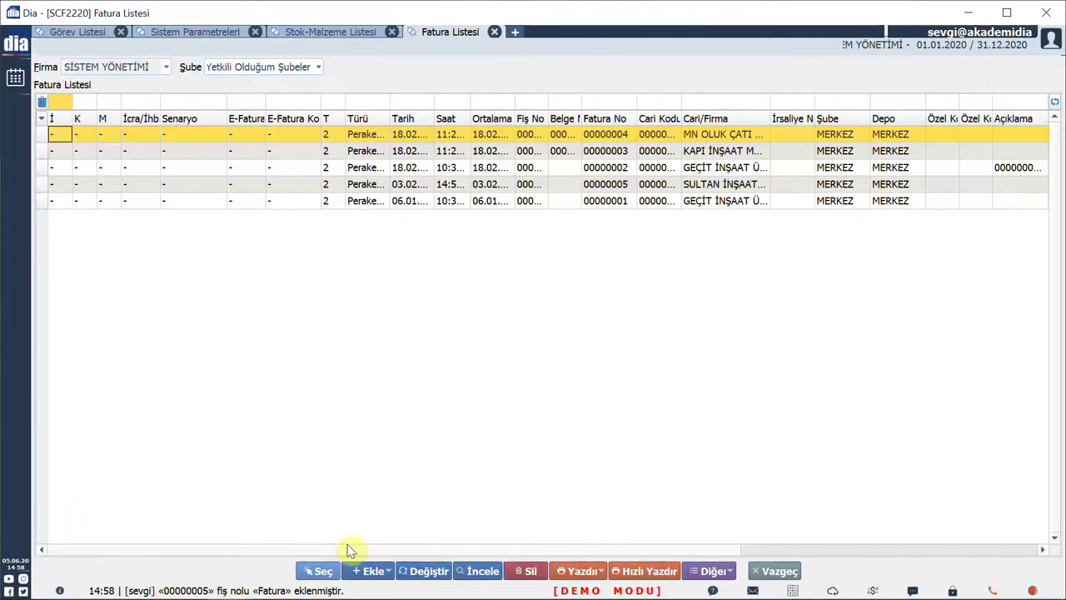
pyautogui.hotkey('ctrl', 't')
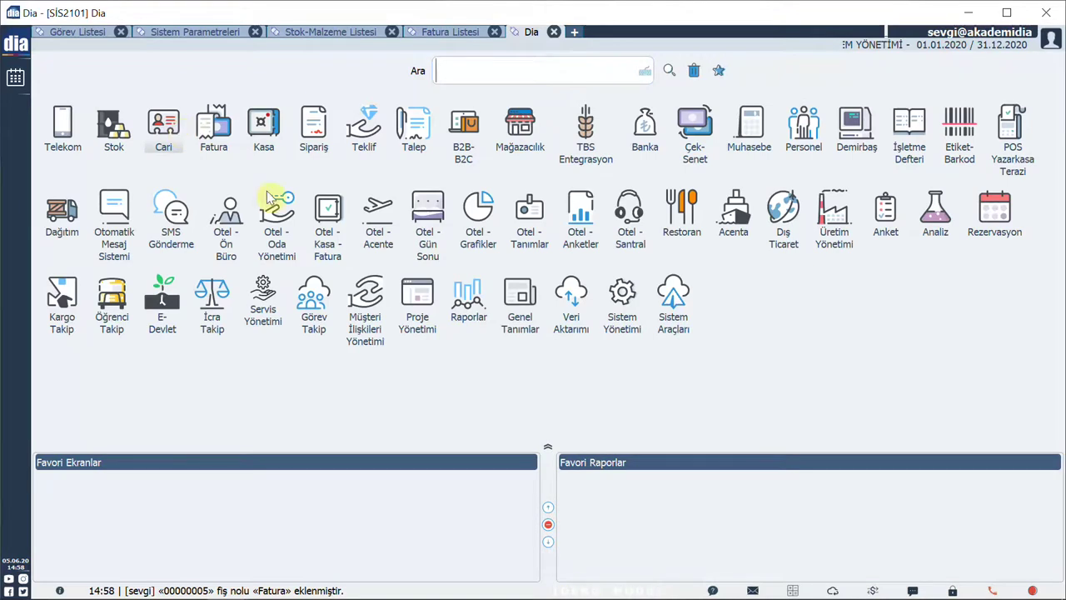
pyautogui.click(176, 132)
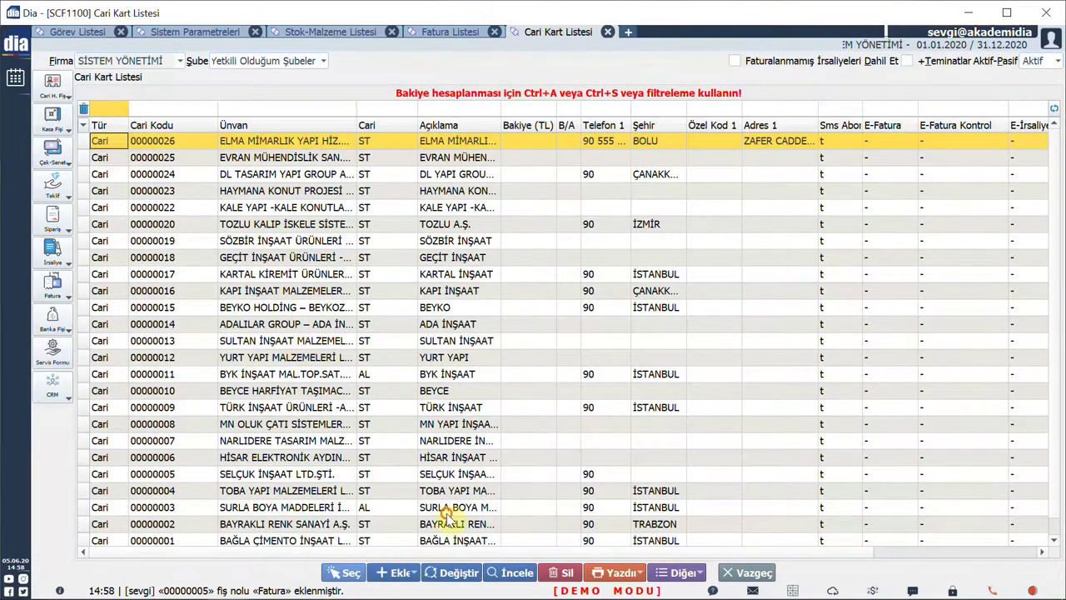
# Step: Open the Cari Hesap Hareketleri of the SULTAN İNŞAAT MALZEMELERİ A.Ş. account
pyautogui.click(297, 344)
pyautogui.click(683, 573)
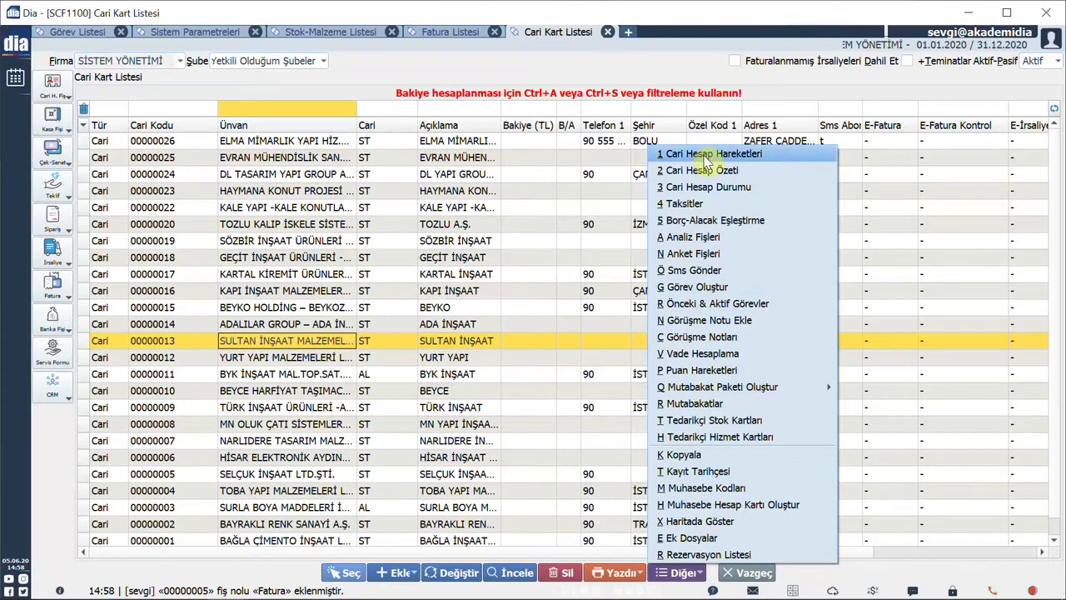
pyautogui.click(772, 154)
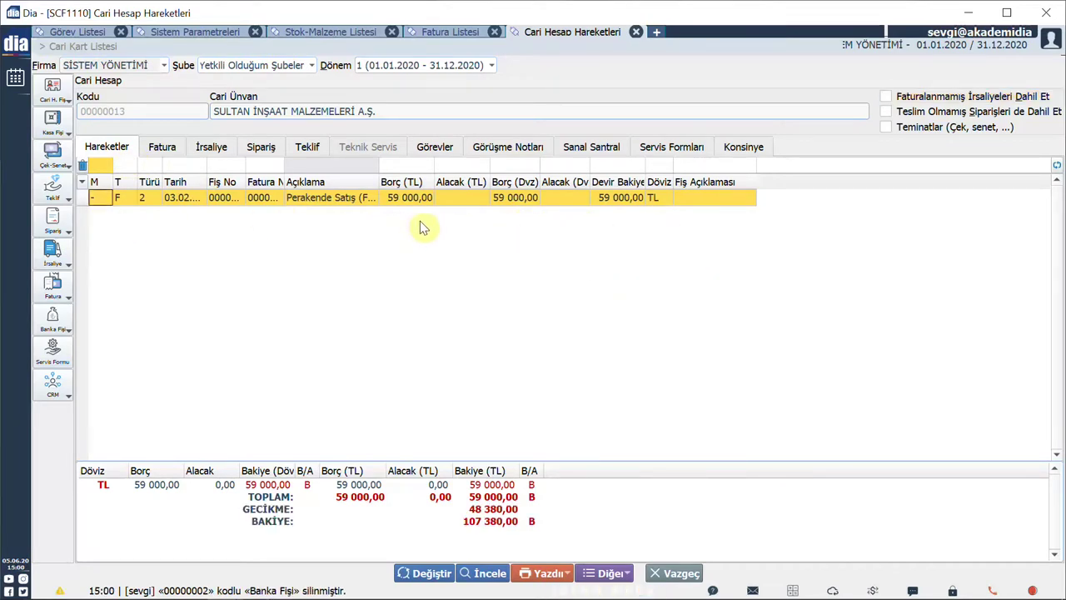
# Step: Issue a late-fee invoice for the account with Gecikme Faturası Düzenle and save it
pyautogui.click(618, 574)
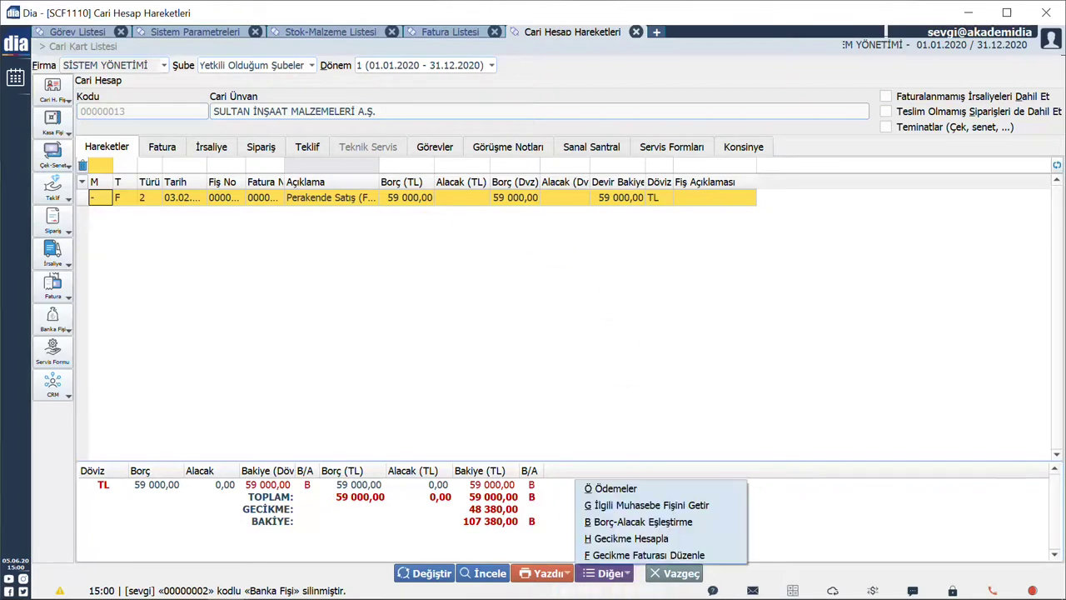
pyautogui.click(718, 558)
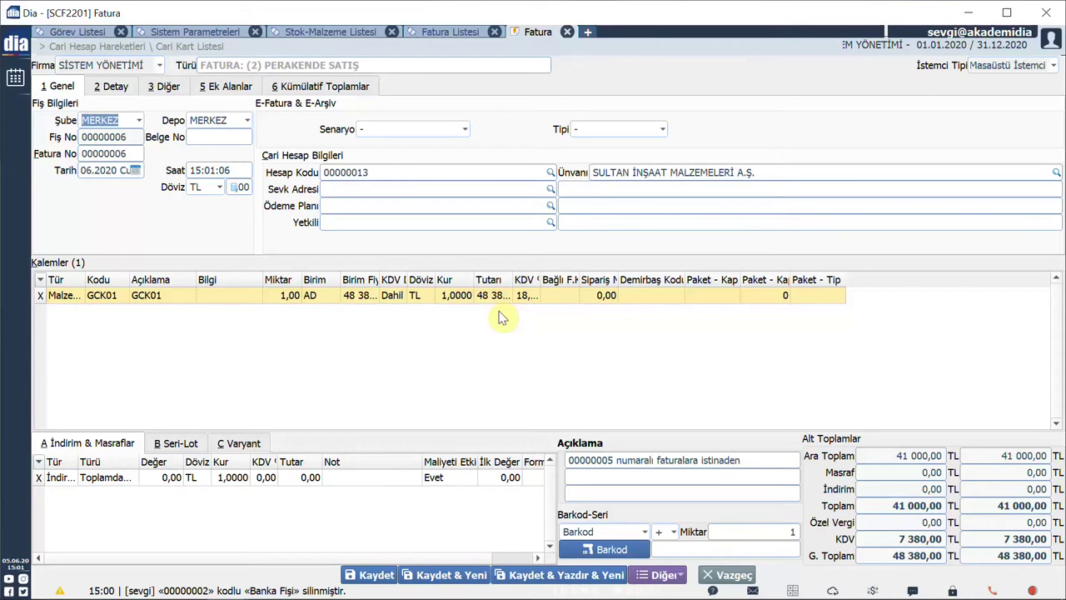
pyautogui.click(376, 575)
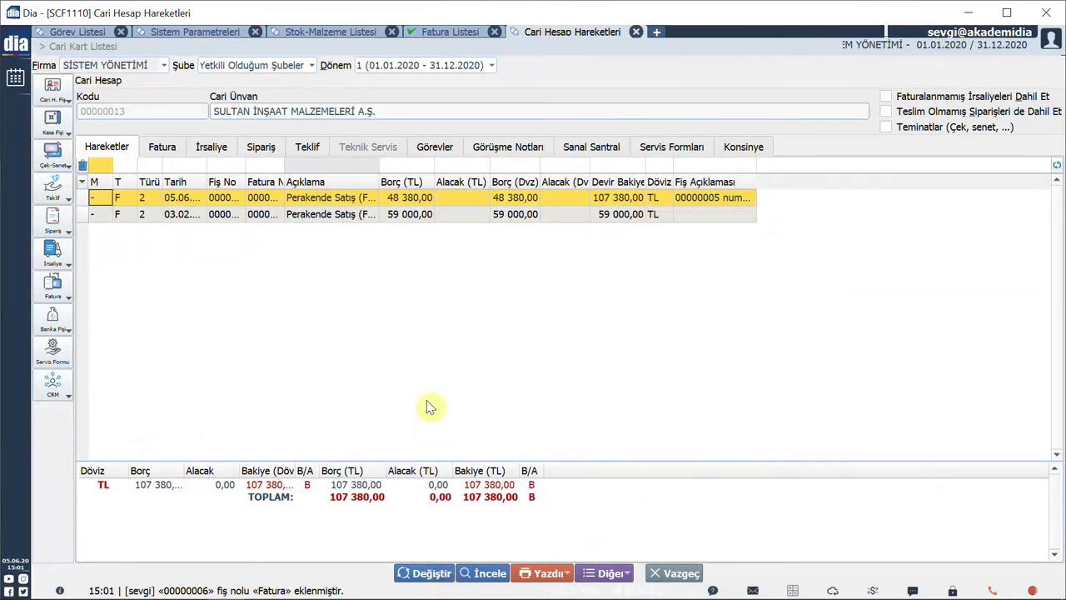
# Step: Widen the Açıklama and Fiş Açıklaması columns of the account movements to fit their full text
pyautogui.moveTo(377, 183); pyautogui.dragTo(452, 191)
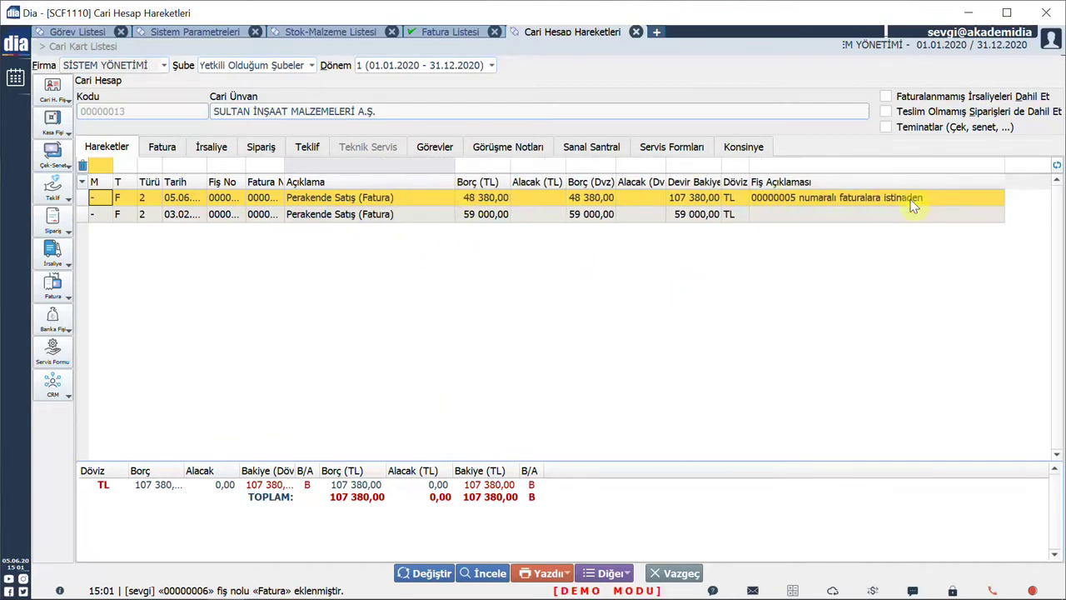
pyautogui.doubleClick(832, 183)
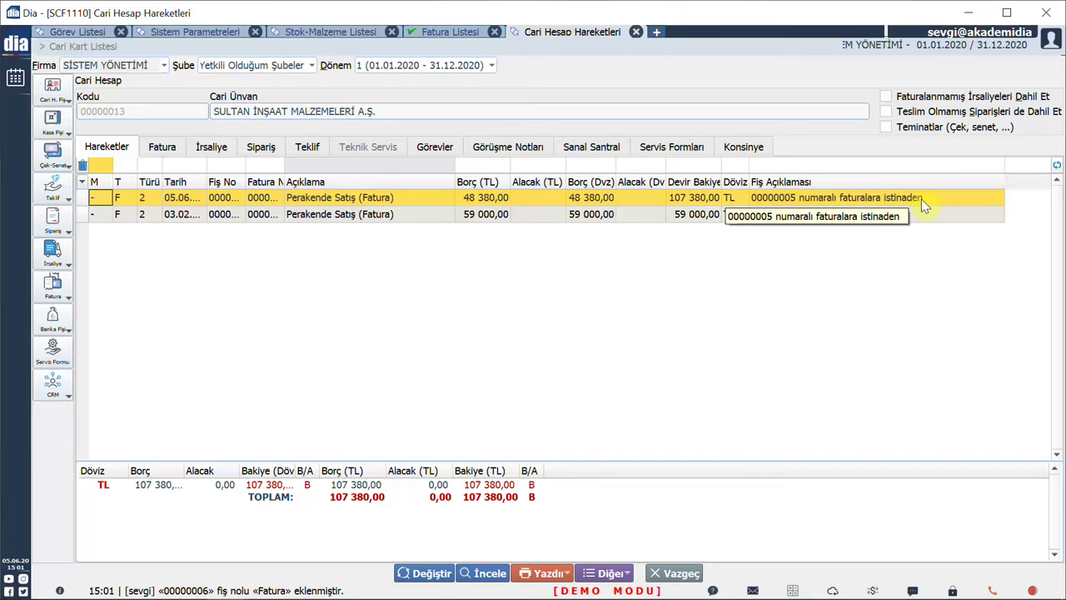